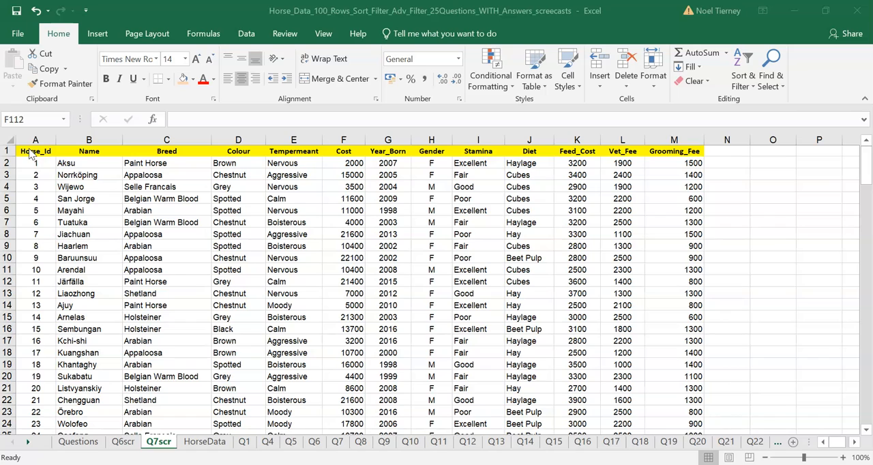
Step: Colour both occurrences of the word "or" in the Q07 question text box red
{"action": "left_click_drag", "start_coordinate": [865, 165], "coordinate": [865, 382]}
{"action": "left_click", "coordinate": [691, 248]}
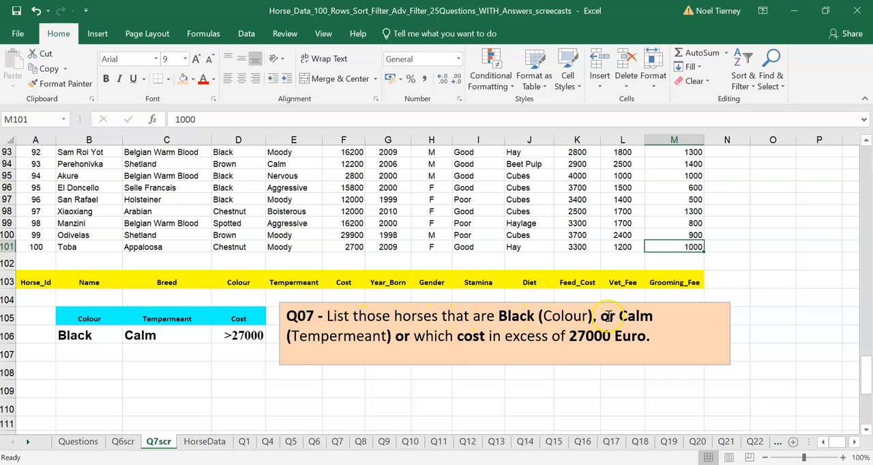
{"action": "left_click_drag", "start_coordinate": [600, 316], "coordinate": [613, 316]}
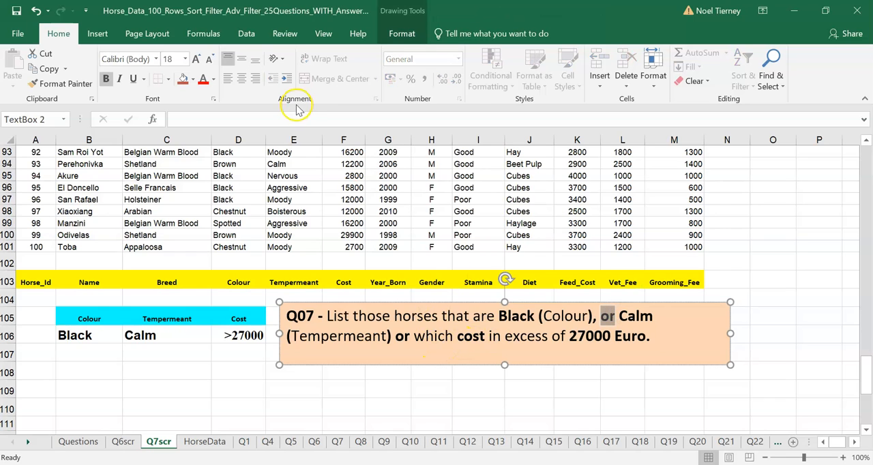
{"action": "left_click", "coordinate": [204, 82]}
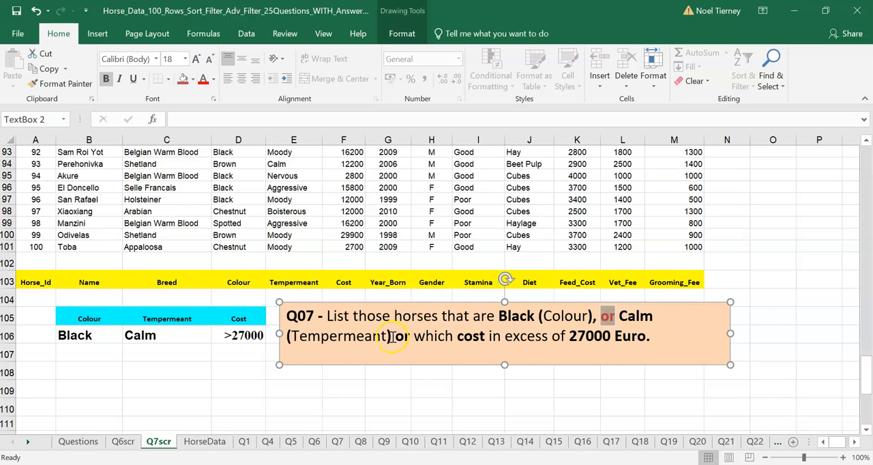
{"action": "left_click_drag", "start_coordinate": [394, 336], "coordinate": [410, 337]}
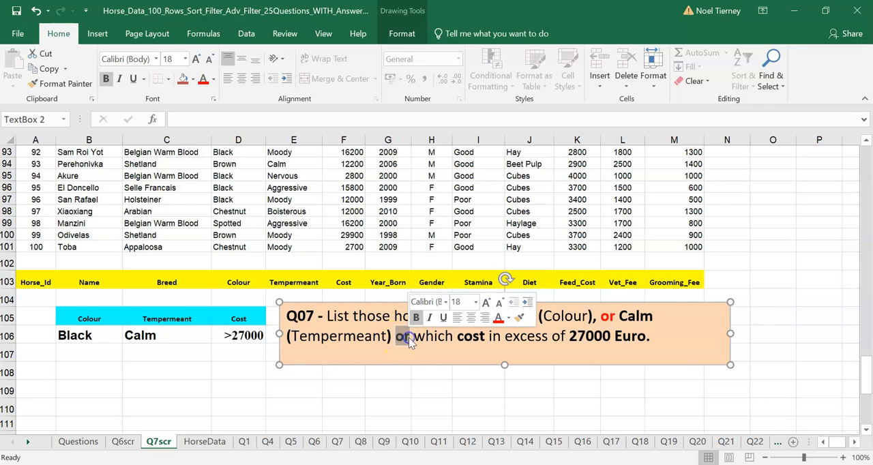
{"action": "left_click", "coordinate": [203, 80]}
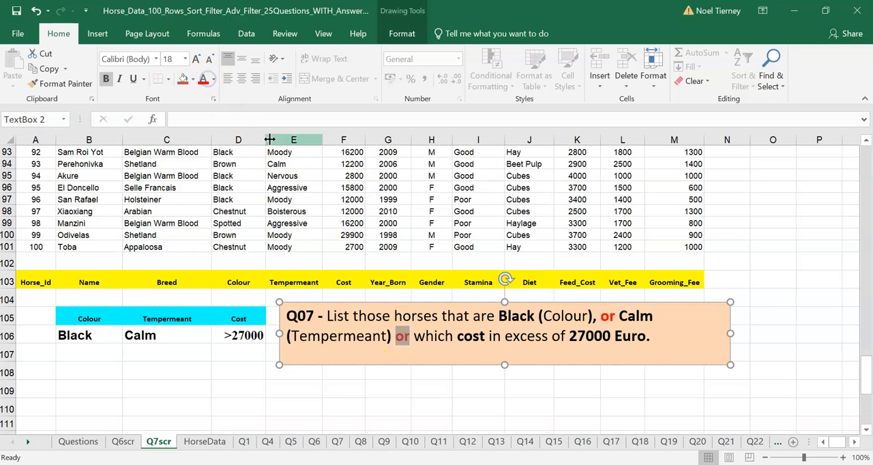
Step: Examine the Colour, Tempermeant and Cost criteria in row 106 against the Q07 question
{"action": "left_click", "coordinate": [92, 338]}
{"action": "left_click", "coordinate": [175, 317]}
{"action": "left_click", "coordinate": [176, 335]}
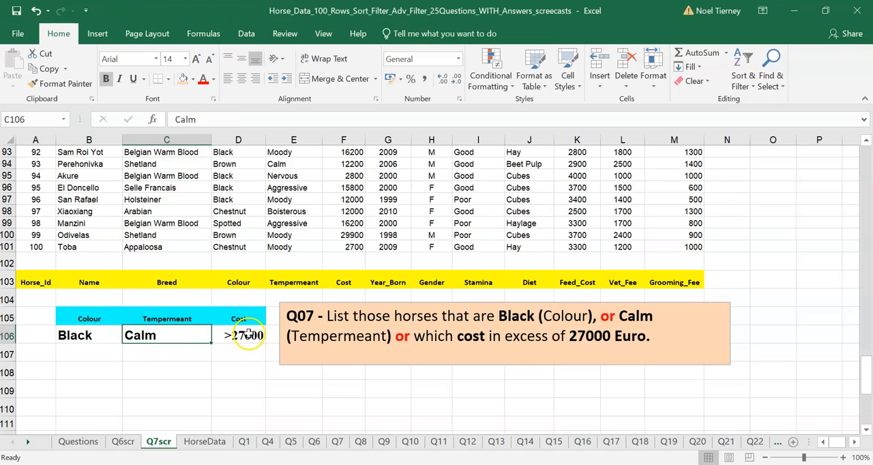
{"action": "left_click", "coordinate": [247, 334]}
{"action": "left_click", "coordinate": [98, 341]}
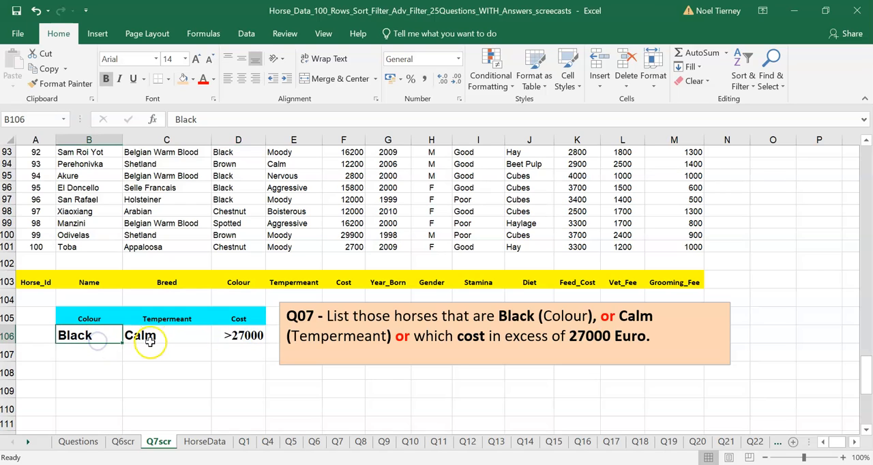
{"action": "left_click", "coordinate": [96, 337]}
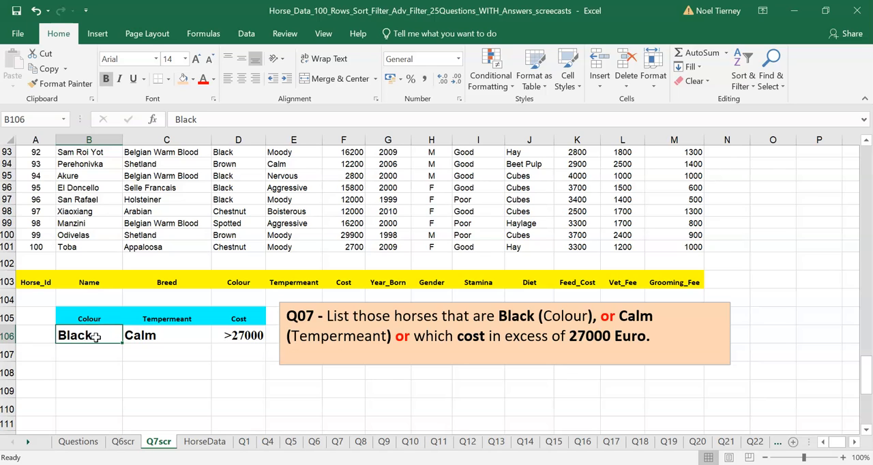
Step: Check the colour, temperament and cost of the horse in row 97 against the criteria
{"action": "left_click", "coordinate": [236, 199]}
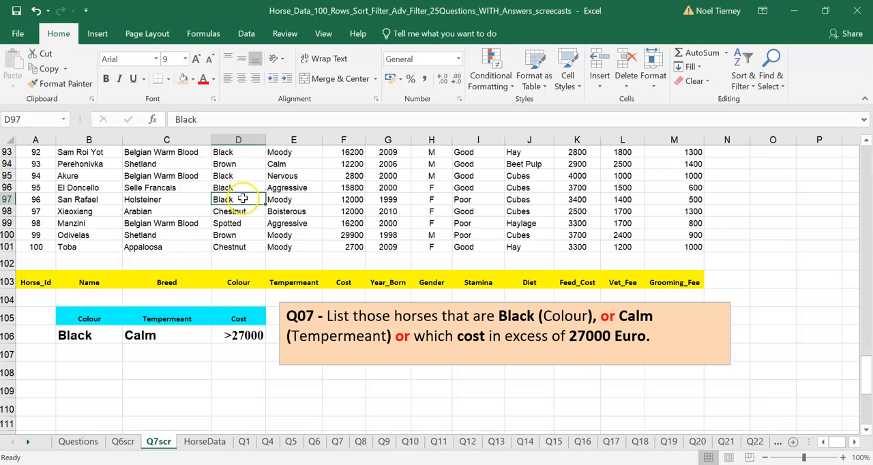
{"action": "left_click", "coordinate": [299, 199]}
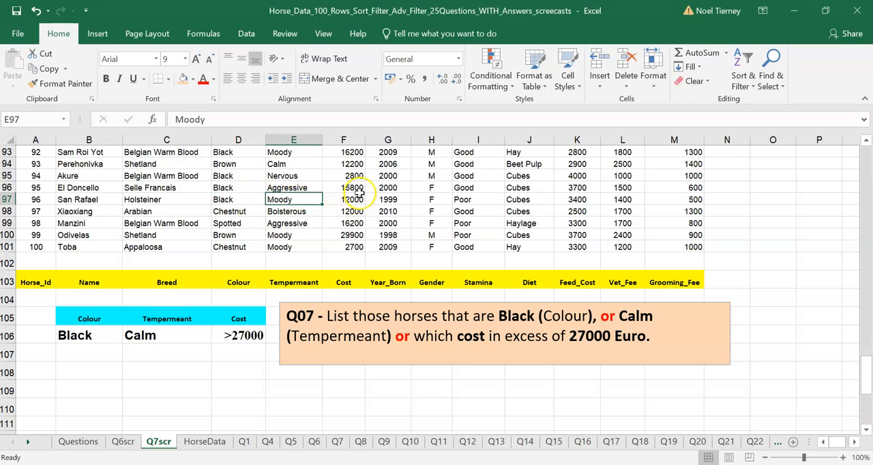
{"action": "left_click", "coordinate": [355, 196]}
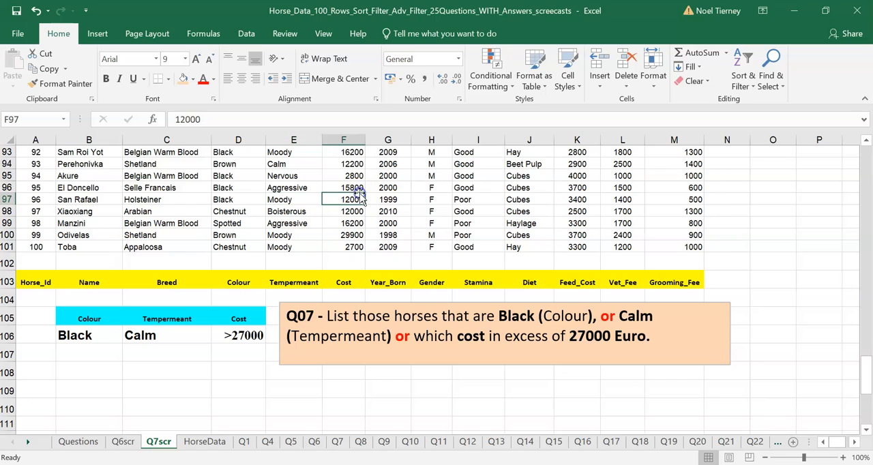
{"action": "left_click", "coordinate": [234, 200]}
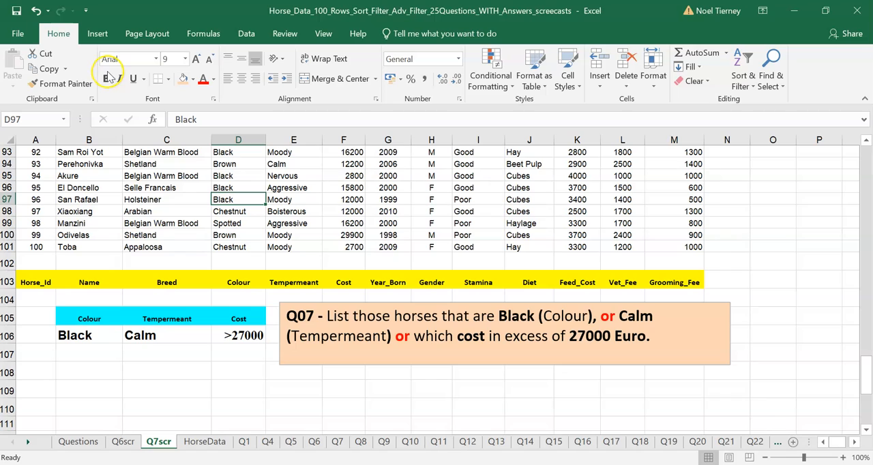
{"action": "left_click_drag", "start_coordinate": [291, 200], "coordinate": [335, 200]}
{"action": "left_click", "coordinate": [183, 373]}
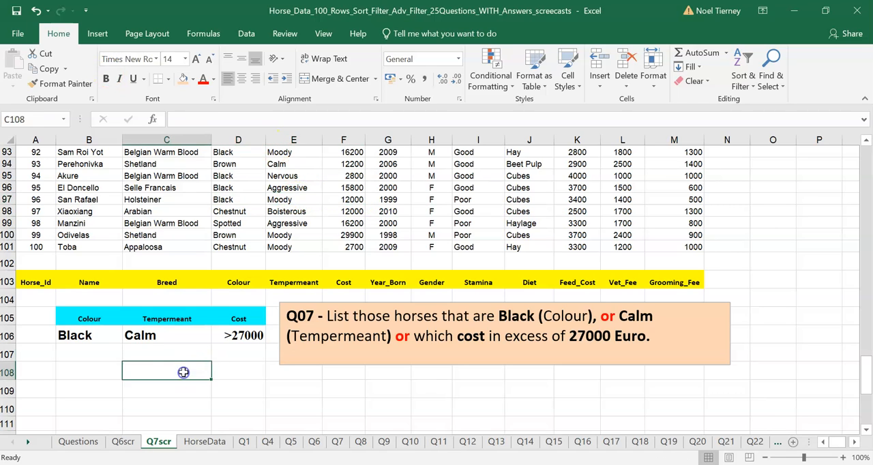
Step: Review the criteria in row 106 and compare the criteria headings in row 105 with the matching headings in row 103
{"action": "left_click", "coordinate": [79, 337]}
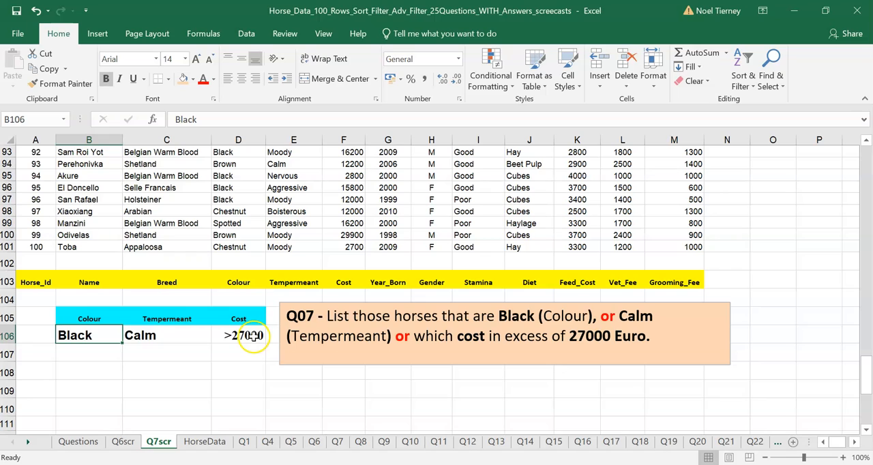
{"action": "left_click", "coordinate": [8, 335]}
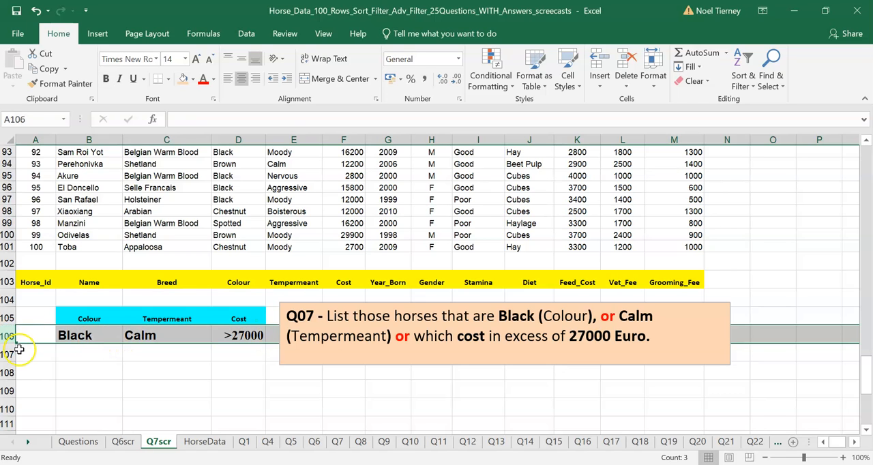
{"action": "left_click", "coordinate": [116, 352]}
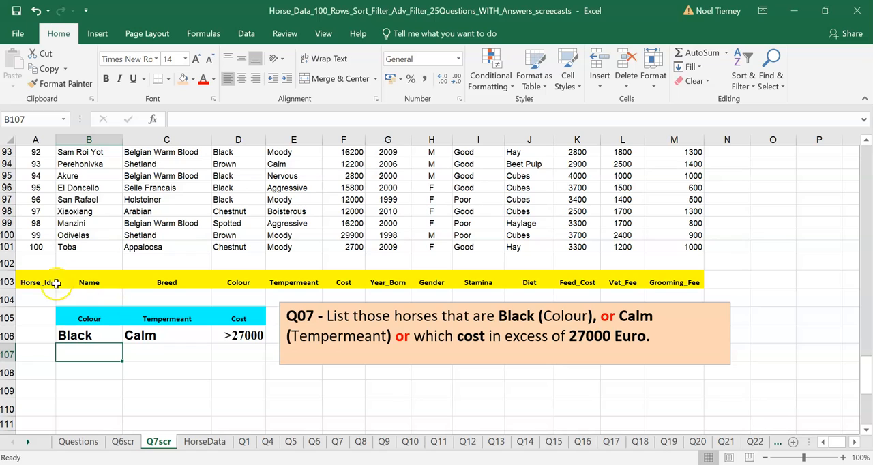
{"action": "left_click", "coordinate": [8, 282]}
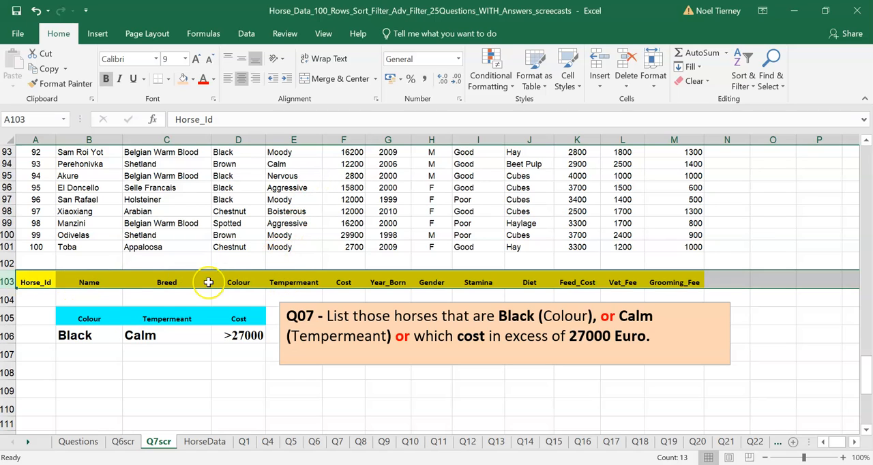
{"action": "left_click", "coordinate": [89, 319]}
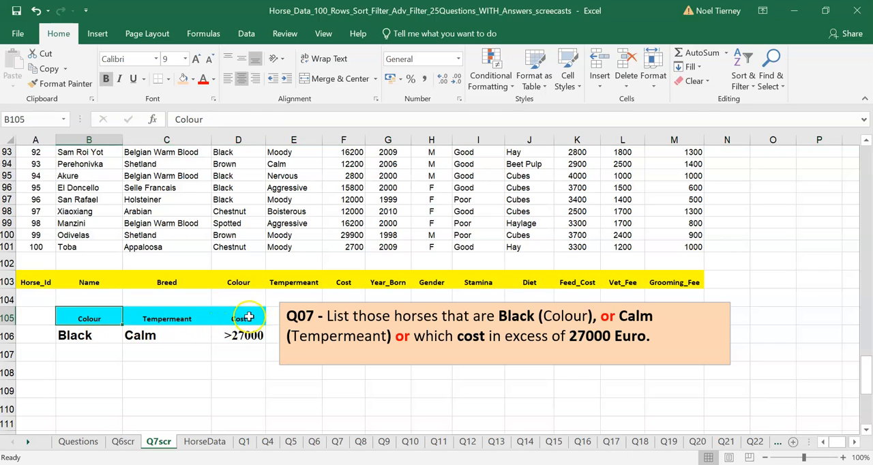
{"action": "left_click_drag", "start_coordinate": [238, 279], "coordinate": [329, 278]}
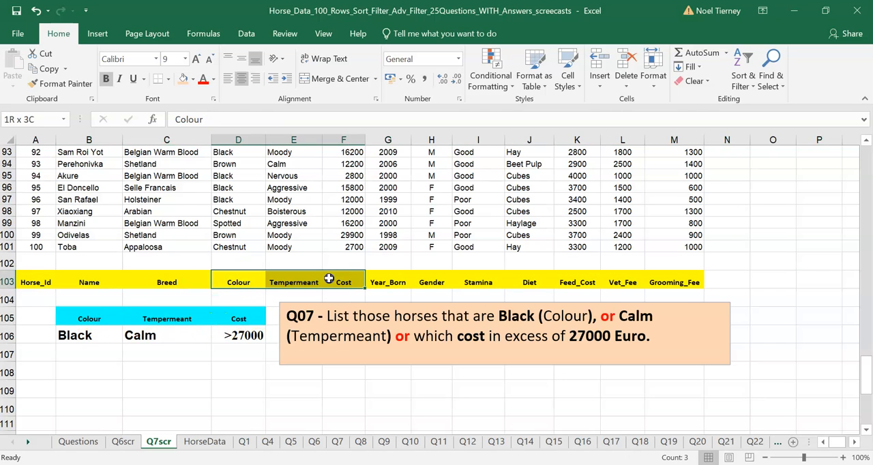
{"action": "left_click", "coordinate": [100, 323]}
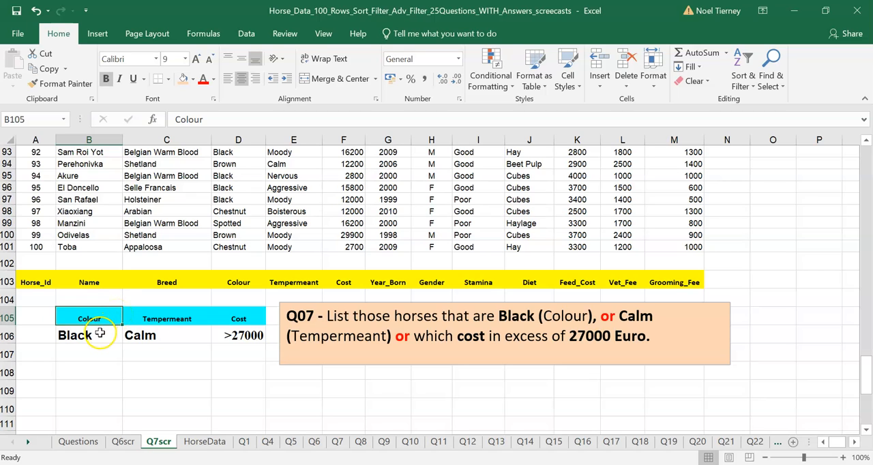
{"action": "left_click", "coordinate": [96, 334]}
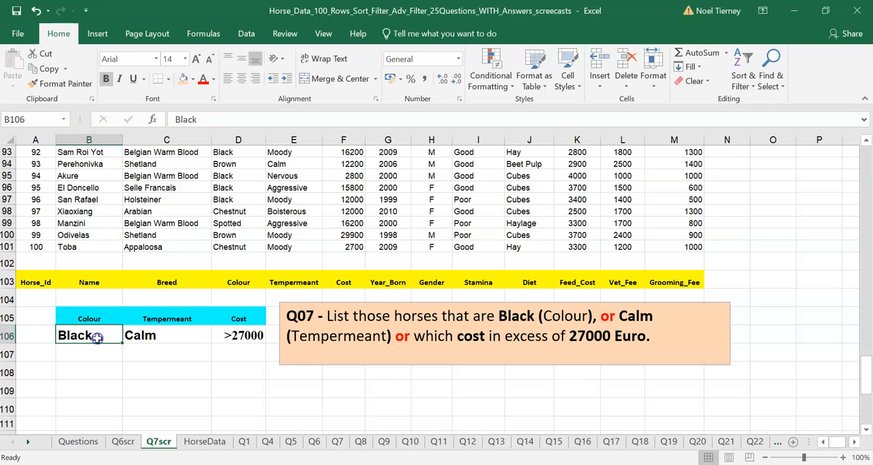
Step: Put the criteria on separate rows by moving Calm to C107 and >27000 to D108
{"action": "left_click", "coordinate": [160, 335]}
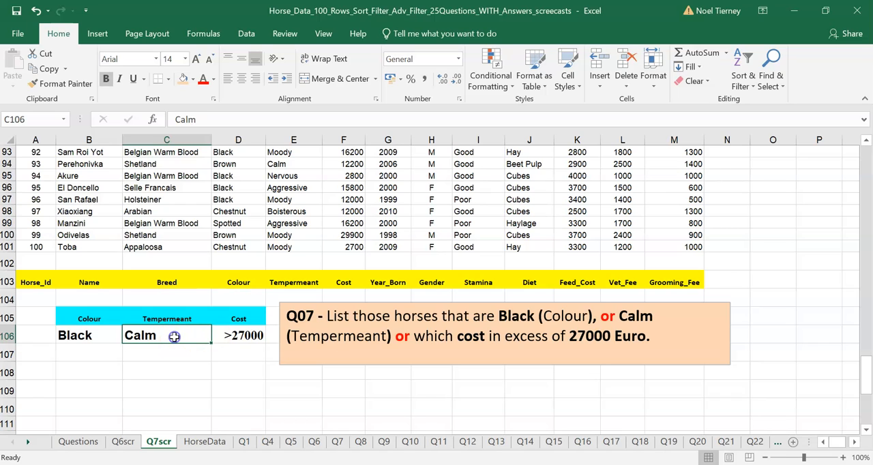
{"action": "key", "text": "ctrl+c"}
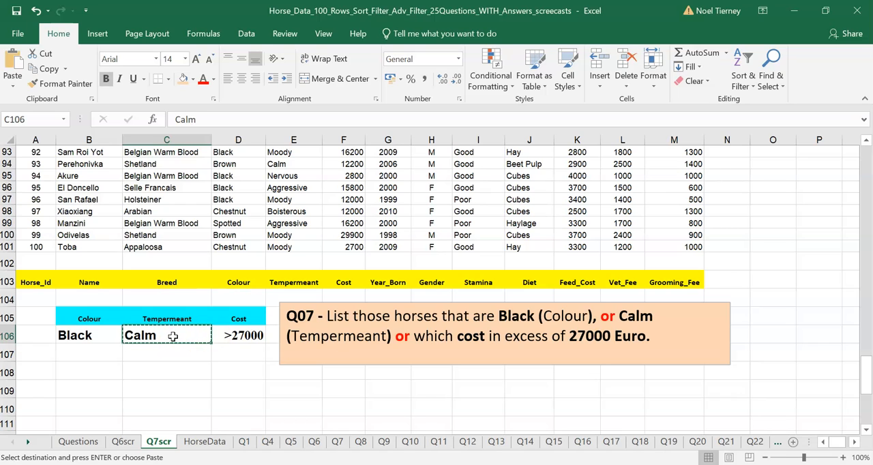
{"action": "left_click", "coordinate": [164, 352]}
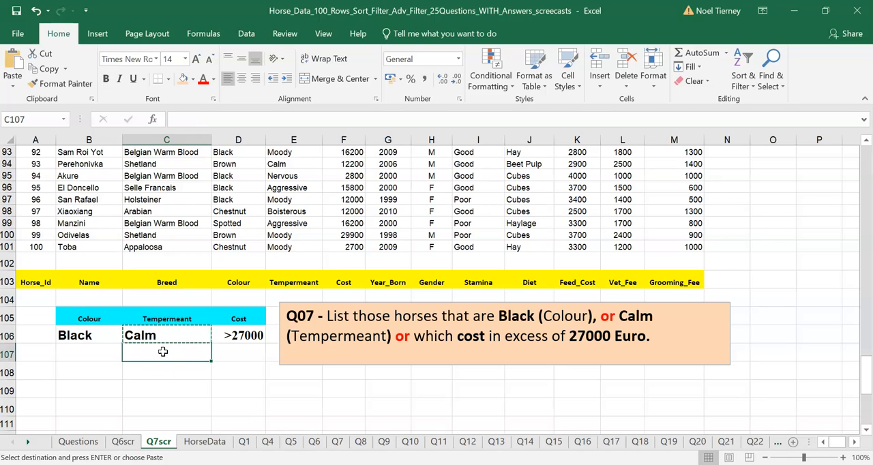
{"action": "key", "text": "Return"}
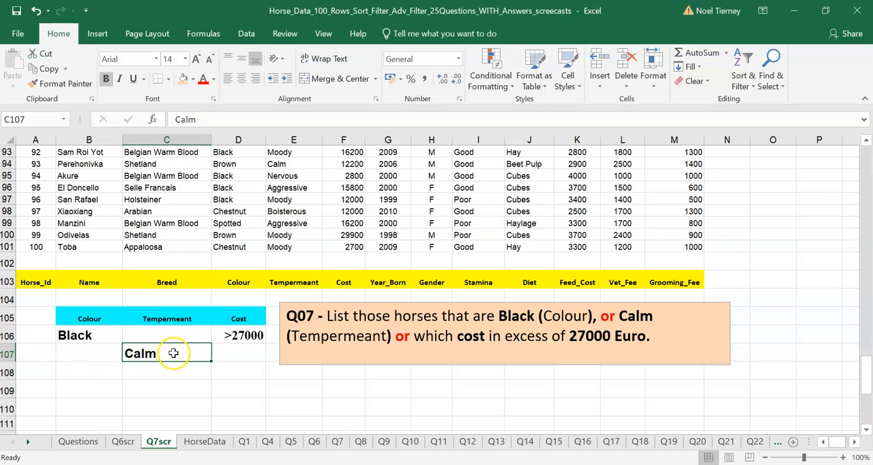
{"action": "left_click", "coordinate": [243, 335]}
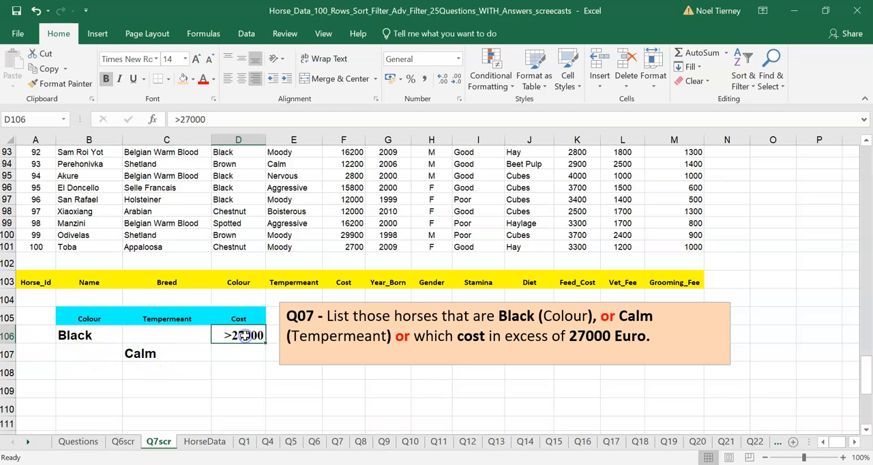
{"action": "key", "text": "ctrl+c"}
{"action": "left_click", "coordinate": [235, 372]}
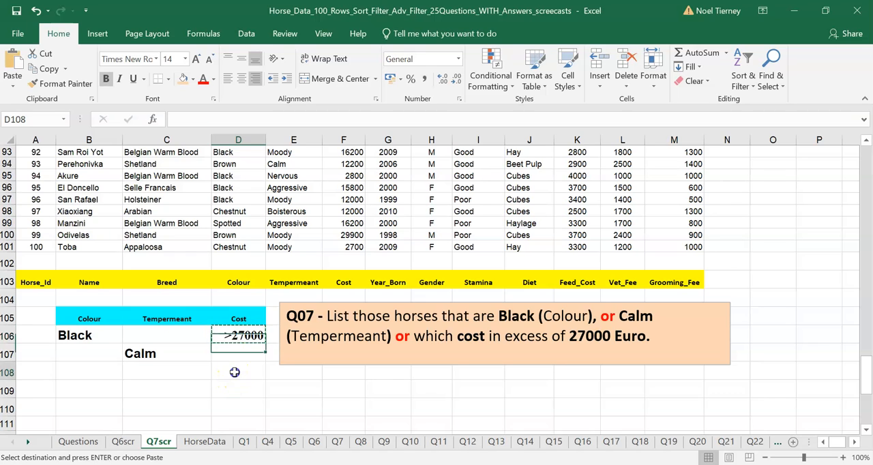
{"action": "key", "text": "Return"}
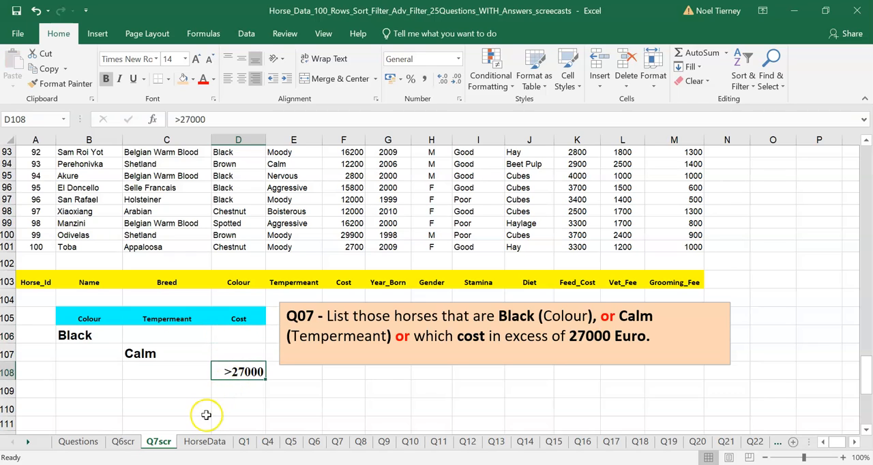
{"action": "left_click", "coordinate": [203, 412]}
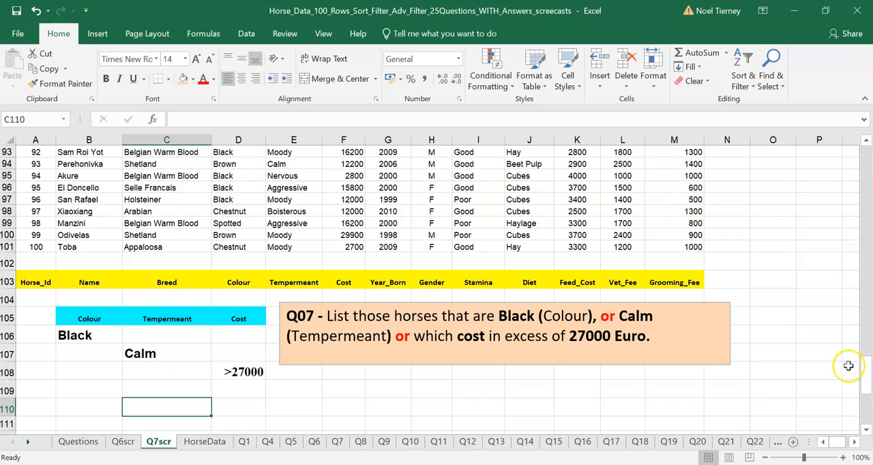
Step: Start an Advanced Filter on the horse list from a cell inside the data
{"action": "left_click_drag", "start_coordinate": [863, 386], "coordinate": [860, 93]}
{"action": "left_click", "coordinate": [217, 283]}
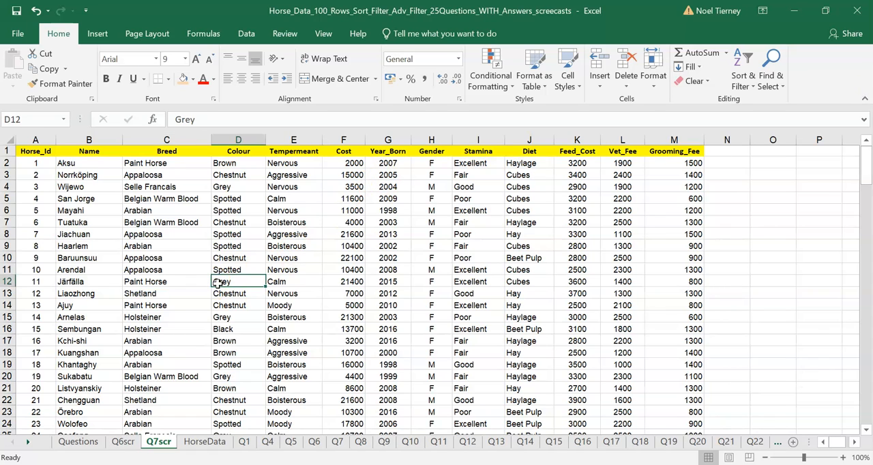
{"action": "left_click", "coordinate": [313, 294]}
{"action": "left_click", "coordinate": [312, 266]}
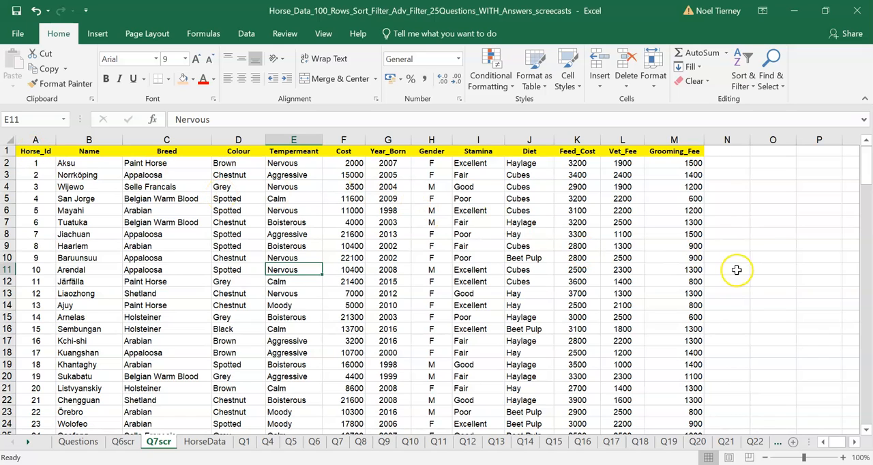
{"action": "left_click", "coordinate": [244, 34]}
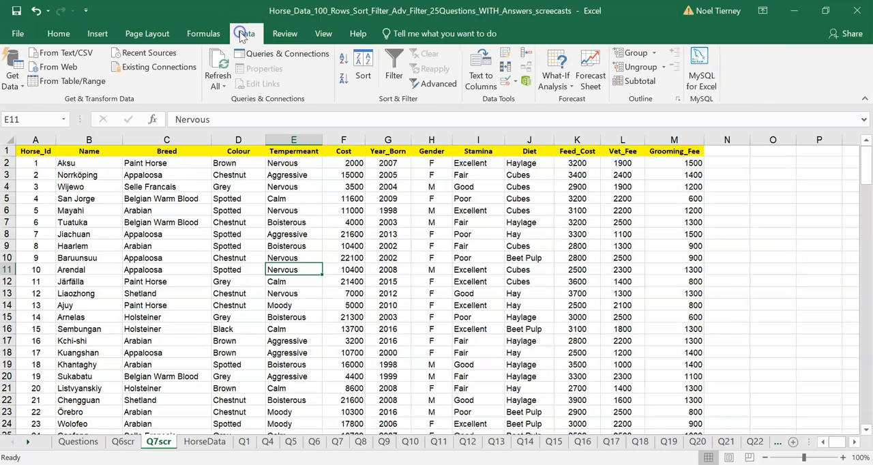
{"action": "left_click", "coordinate": [437, 83]}
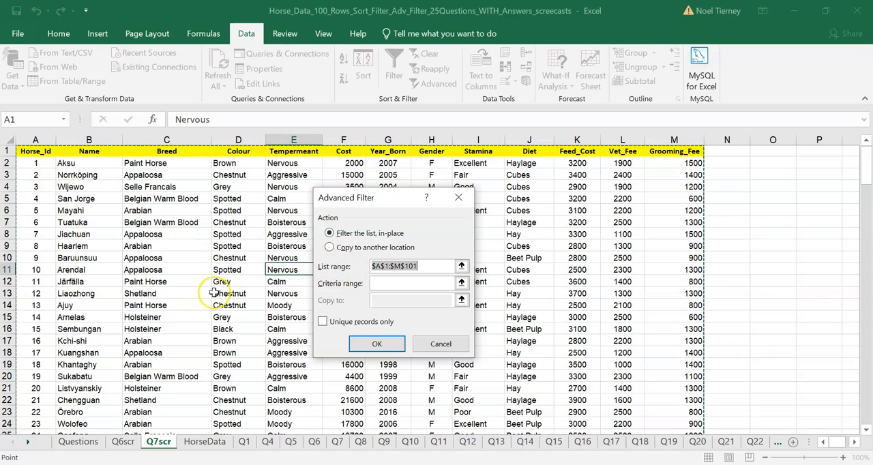
Step: Set the Advanced Filter's criteria range to B105:D108 and filter the horse list in place
{"action": "left_click", "coordinate": [380, 282]}
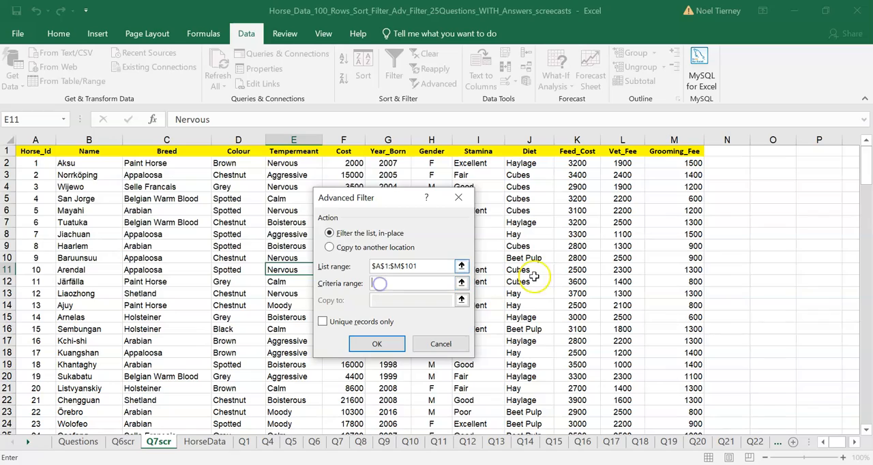
{"action": "left_click_drag", "start_coordinate": [865, 169], "coordinate": [867, 384]}
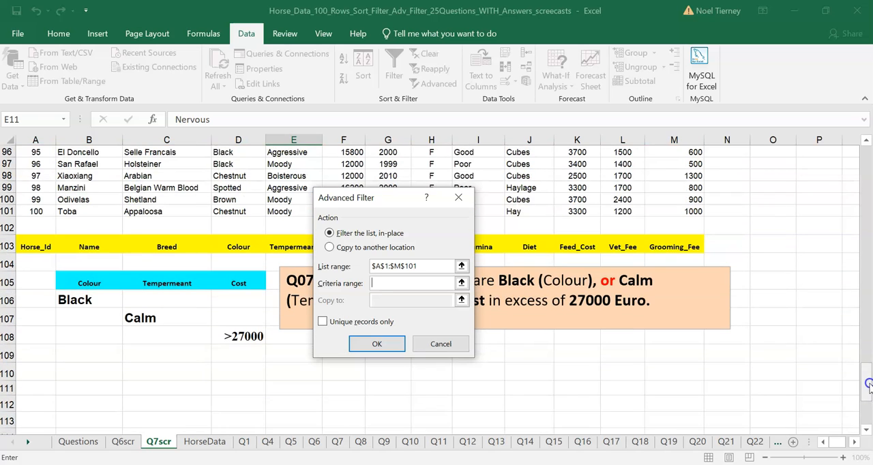
{"action": "left_click", "coordinate": [78, 280]}
{"action": "left_click_drag", "start_coordinate": [78, 279], "coordinate": [227, 351]}
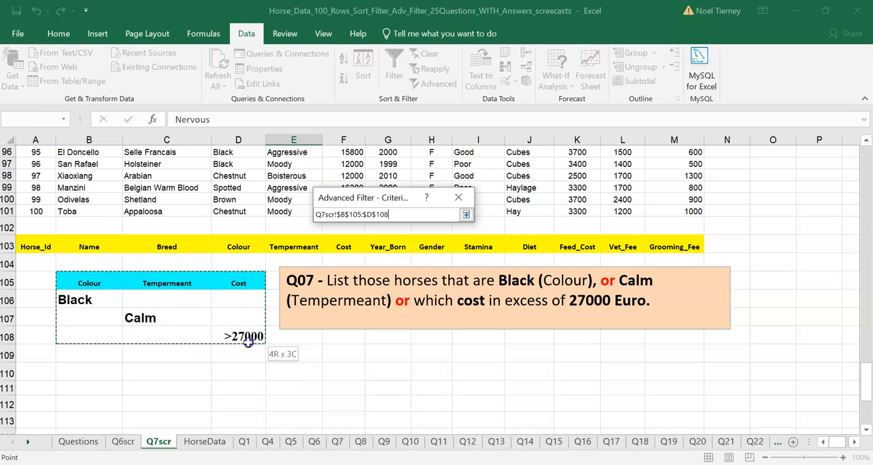
{"action": "left_click_drag", "start_coordinate": [249, 343], "coordinate": [248, 343]}
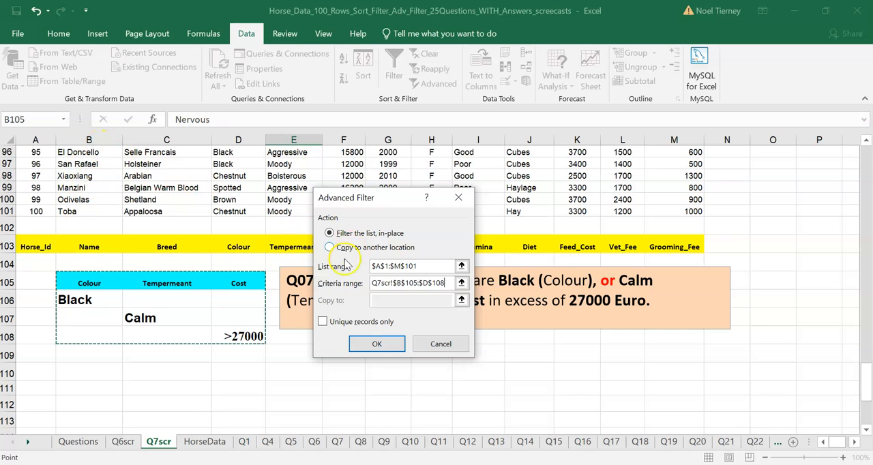
{"action": "left_click", "coordinate": [376, 345]}
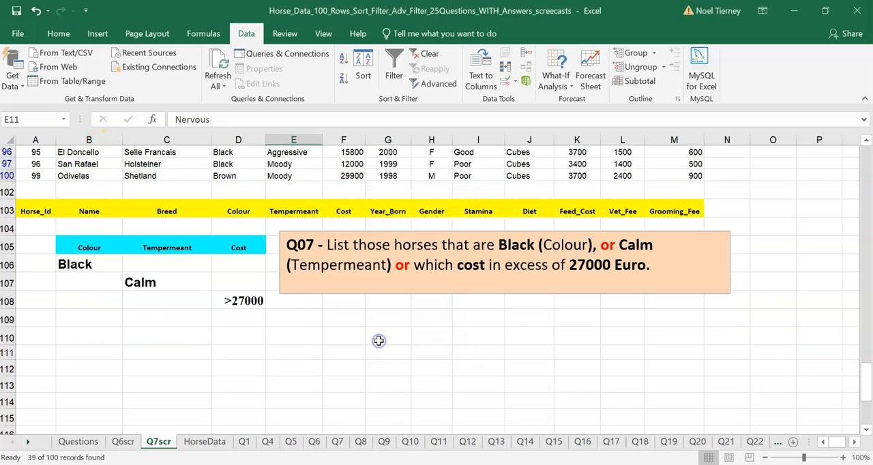
Step: Shade the Calm entries in the Tempermeant column from row 5 to row 28 with a light orange fill
{"action": "left_click_drag", "start_coordinate": [868, 386], "coordinate": [844, 166]}
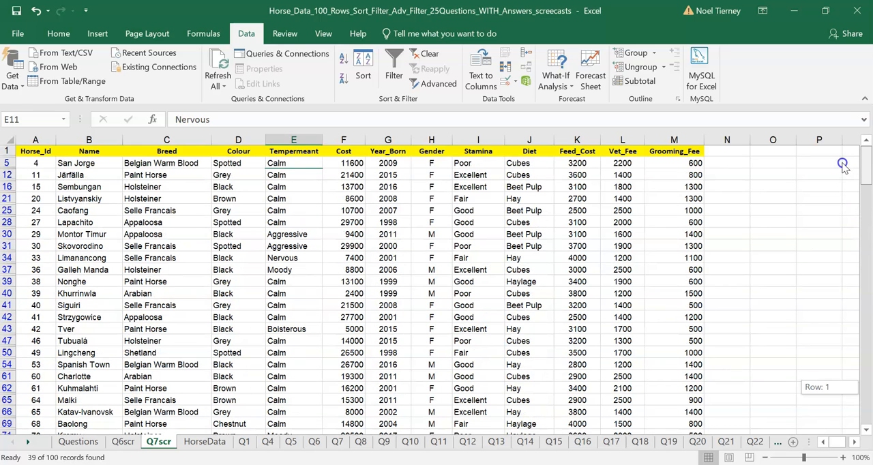
{"action": "left_click", "coordinate": [275, 163]}
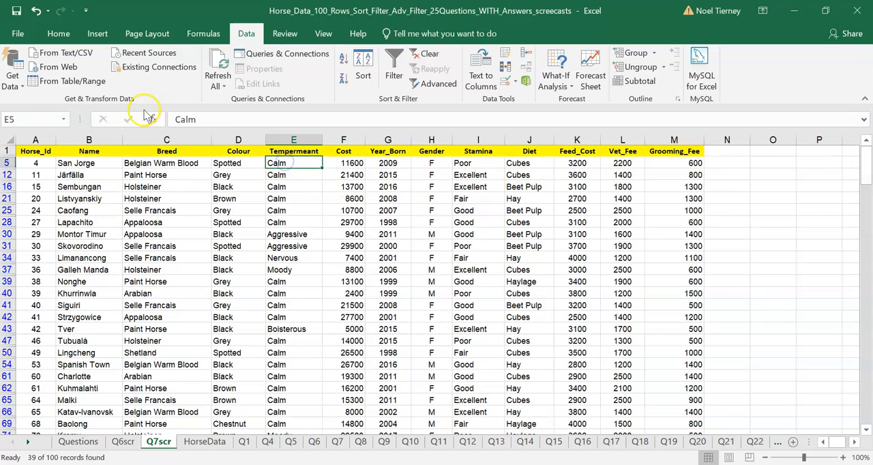
{"action": "left_click", "coordinate": [45, 34]}
{"action": "left_click", "coordinate": [193, 79]}
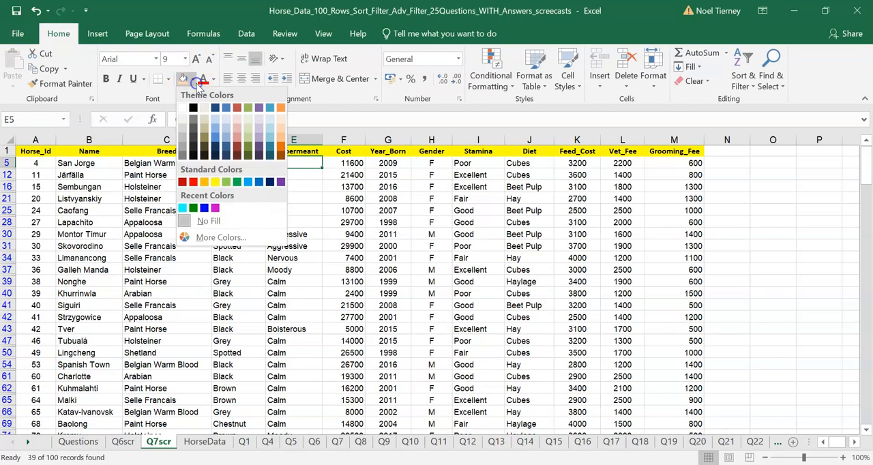
{"action": "left_click", "coordinate": [280, 118]}
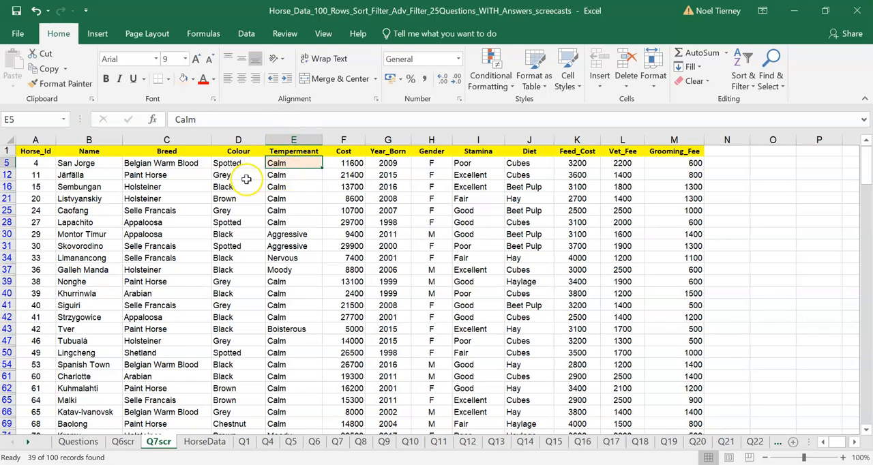
{"action": "left_click_drag", "start_coordinate": [276, 176], "coordinate": [278, 220]}
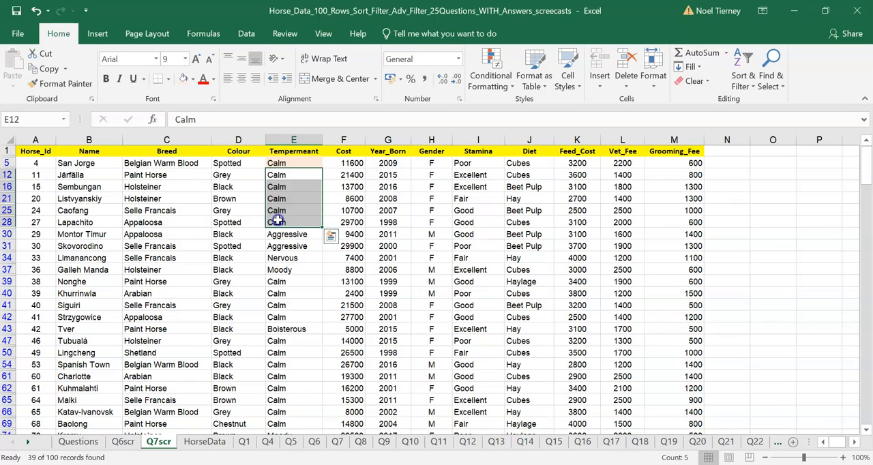
{"action": "left_click", "coordinate": [188, 79]}
Step: Apply the same light orange fill to the Black entries in D16 and D30 and the cost in F28
{"action": "left_click", "coordinate": [226, 187]}
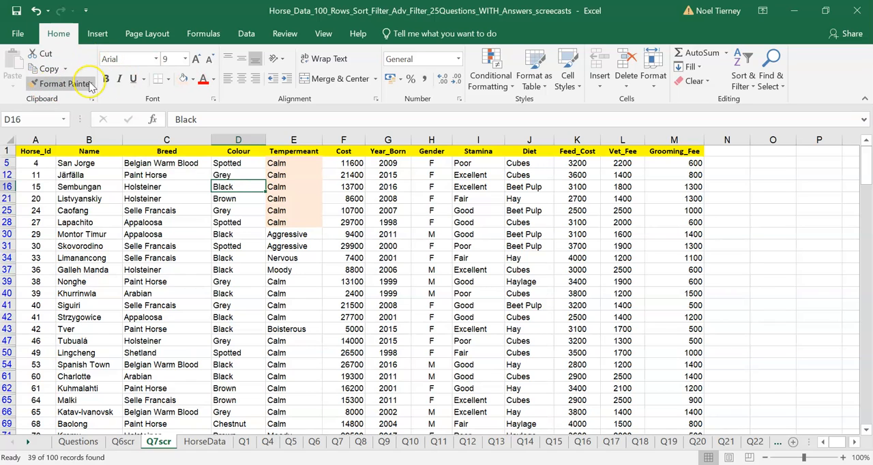
{"action": "left_click", "coordinate": [182, 79]}
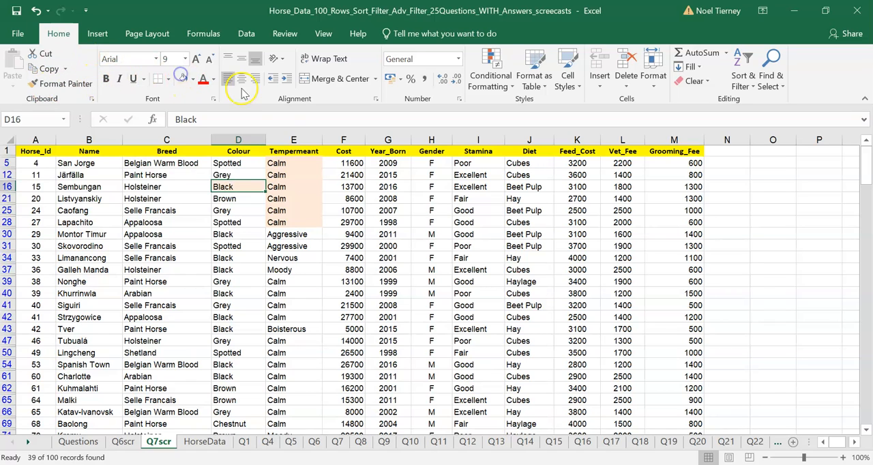
{"action": "left_click", "coordinate": [365, 223]}
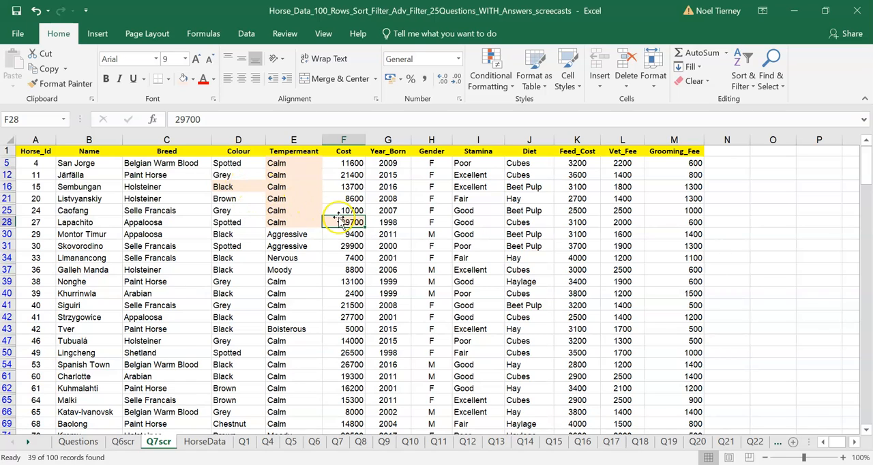
{"action": "left_click", "coordinate": [225, 234]}
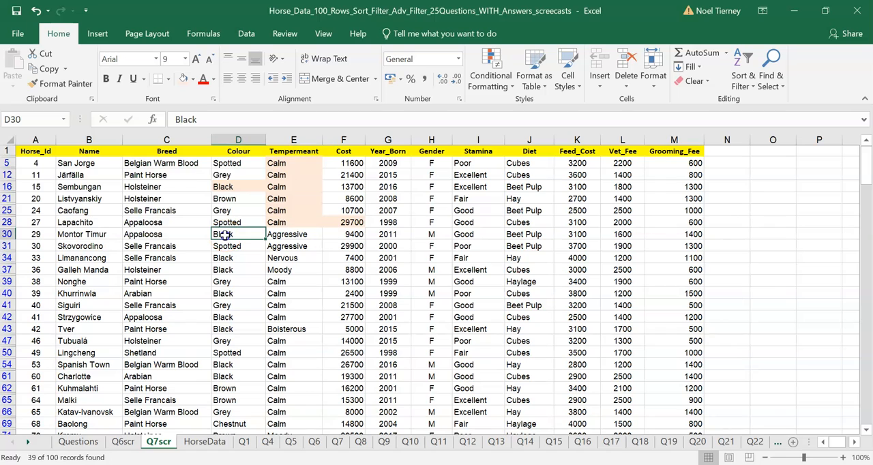
{"action": "left_click", "coordinate": [182, 78]}
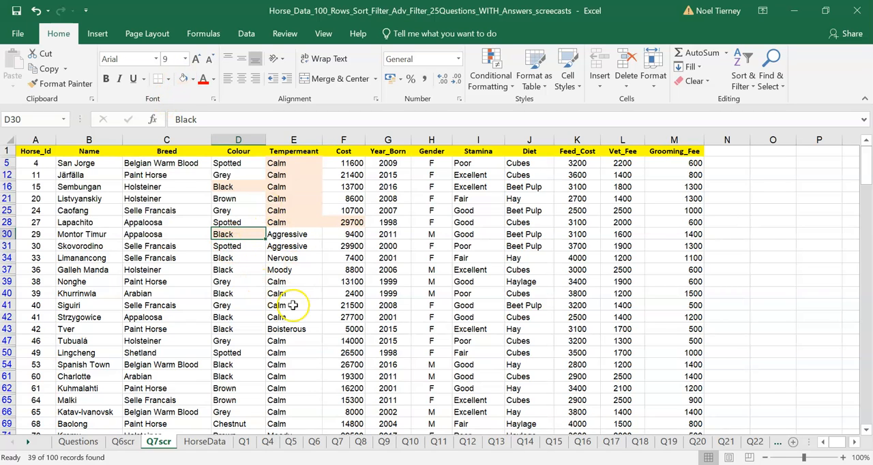
Step: Review the criteria headings in B105:D105, the criteria rows in B106:D108, and the complete criteria range B105:D108
{"action": "left_click_drag", "start_coordinate": [866, 167], "coordinate": [867, 369]}
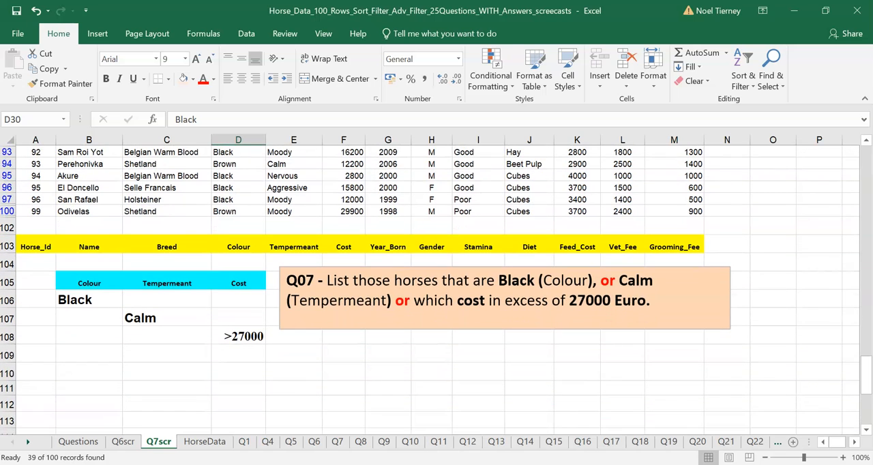
{"action": "left_click", "coordinate": [77, 281]}
{"action": "left_click_drag", "start_coordinate": [120, 280], "coordinate": [229, 283]}
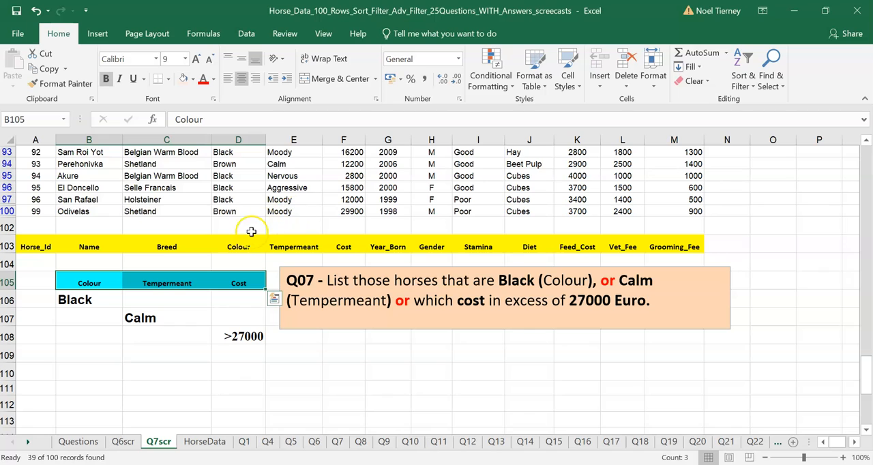
{"action": "left_click", "coordinate": [73, 303]}
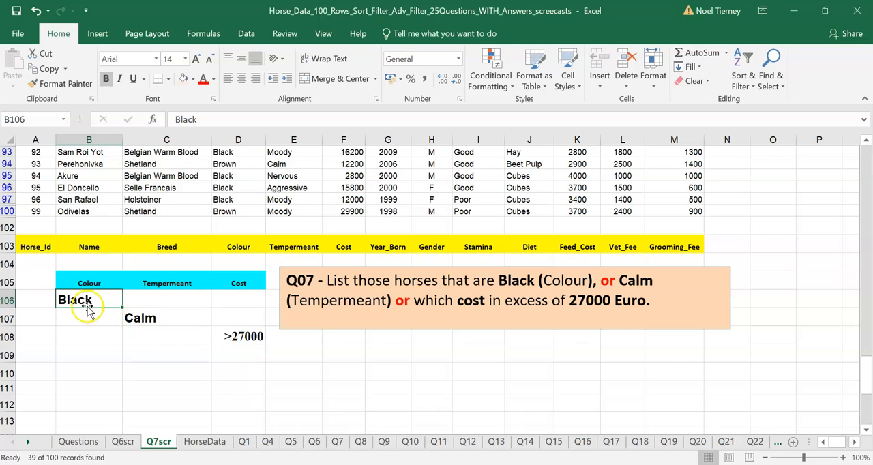
{"action": "left_click_drag", "start_coordinate": [84, 300], "coordinate": [229, 338]}
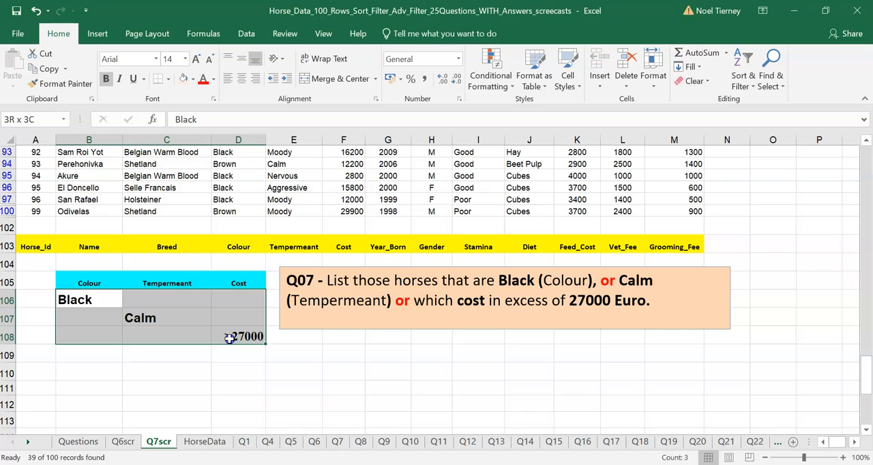
{"action": "left_click_drag", "start_coordinate": [89, 283], "coordinate": [232, 340]}
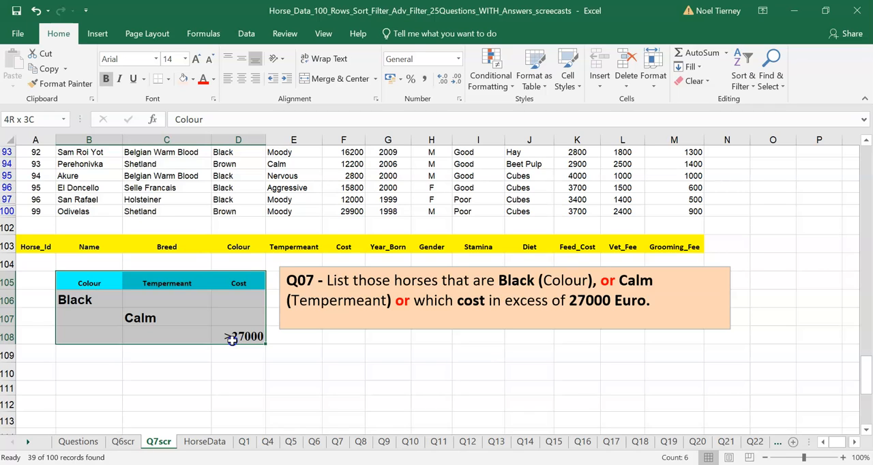
{"action": "left_click_drag", "start_coordinate": [232, 340], "coordinate": [231, 339]}
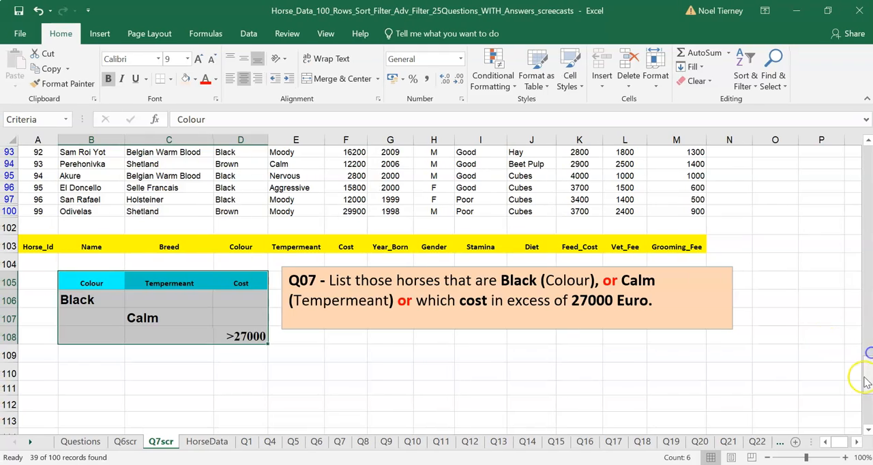
Step: Remove the advanced filter by toggling Filter with the criteria range selected, then select a cell inside the horse list
{"action": "left_click_drag", "start_coordinate": [865, 384], "coordinate": [838, 148]}
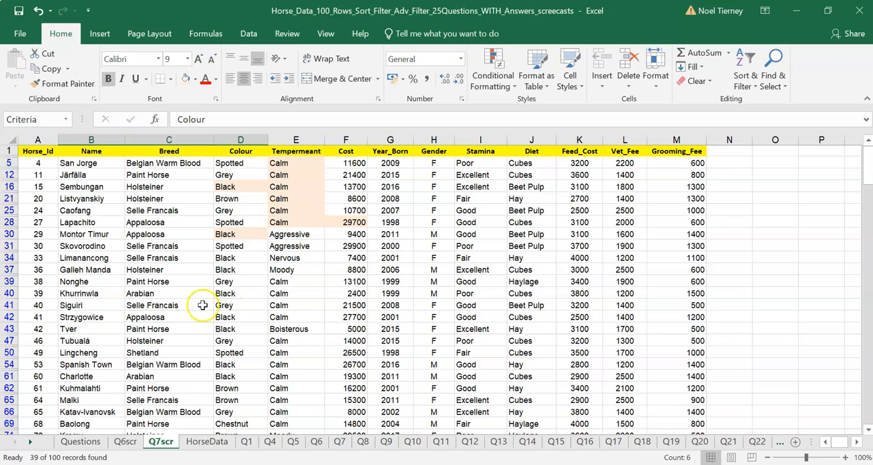
{"action": "left_click", "coordinate": [249, 34]}
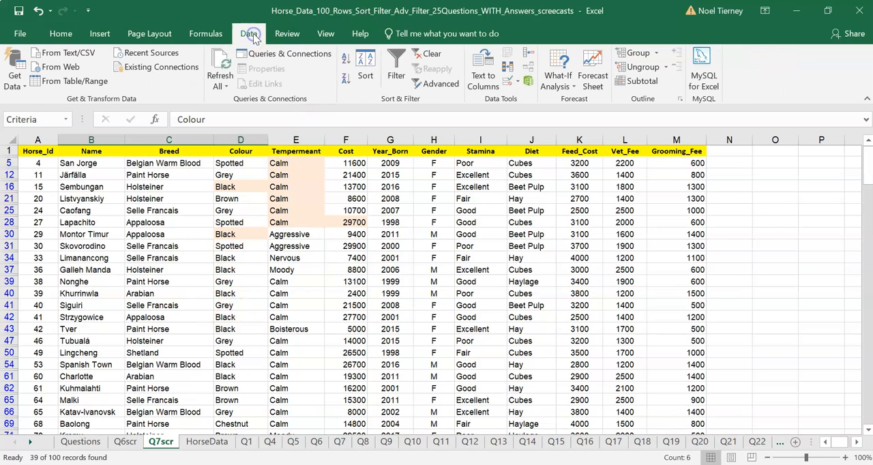
{"action": "left_click", "coordinate": [397, 73]}
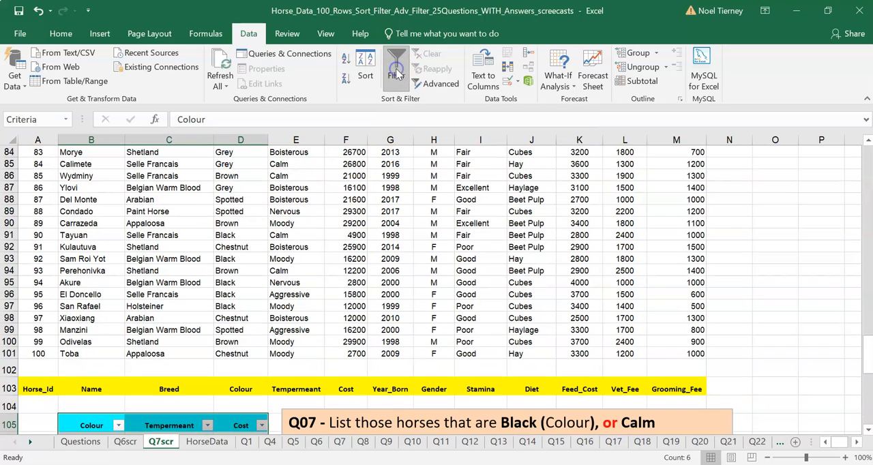
{"action": "left_click", "coordinate": [100, 246]}
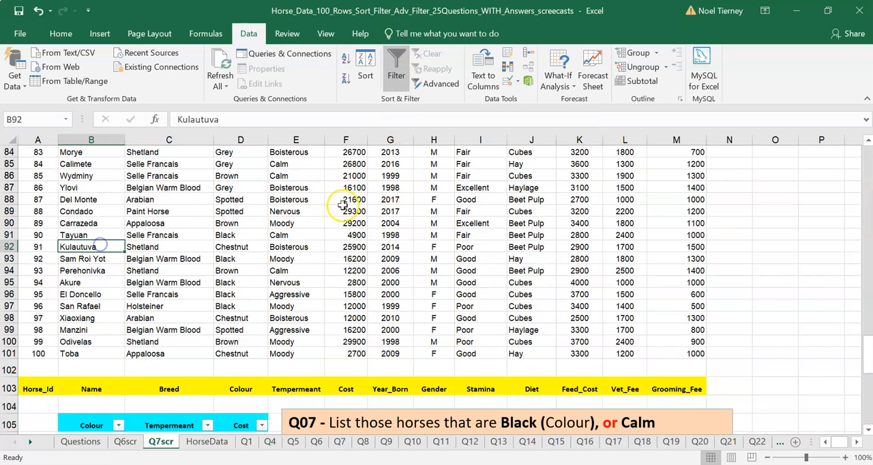
Step: Check the colour, temperament and cost of the horses in rows 2 to 4 against the criteria
{"action": "left_click_drag", "start_coordinate": [866, 368], "coordinate": [835, 141]}
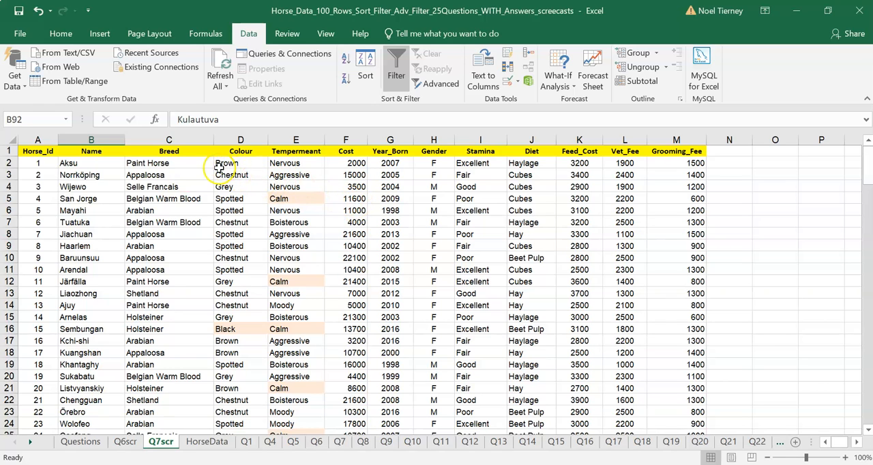
{"action": "left_click_drag", "start_coordinate": [218, 166], "coordinate": [354, 186]}
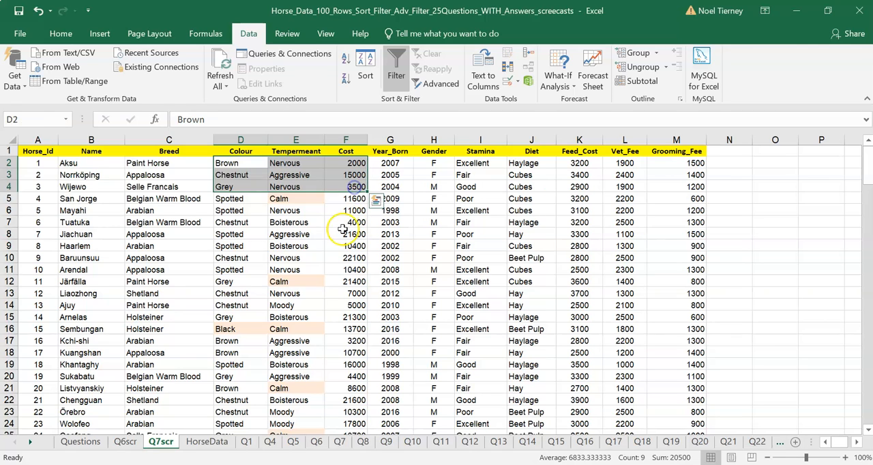
{"action": "left_click", "coordinate": [345, 244]}
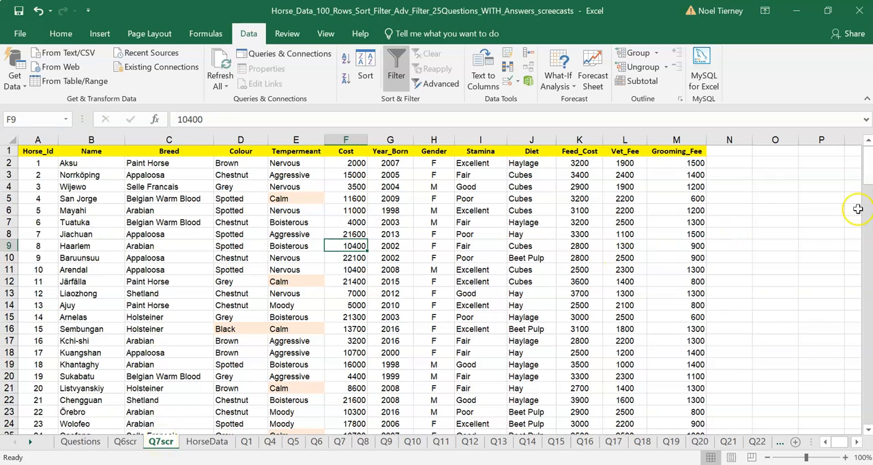
Step: Examine the first criteria row, B106:D106, containing Black with the temperament and cost cells empty
{"action": "left_click_drag", "start_coordinate": [865, 176], "coordinate": [869, 399]}
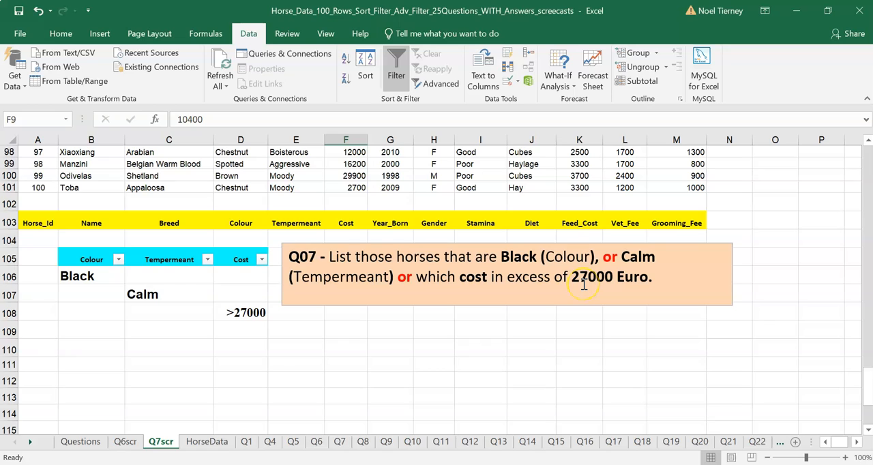
{"action": "left_click", "coordinate": [97, 276]}
{"action": "left_click_drag", "start_coordinate": [97, 275], "coordinate": [242, 268]}
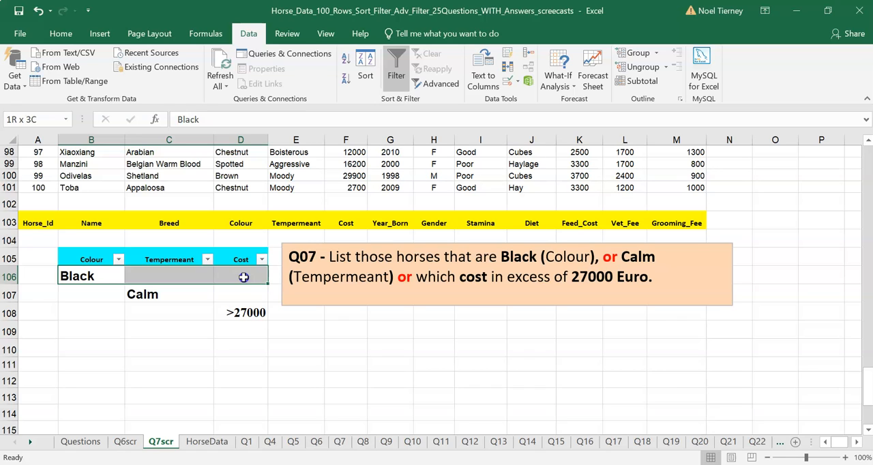
{"action": "left_click_drag", "start_coordinate": [243, 277], "coordinate": [244, 277]}
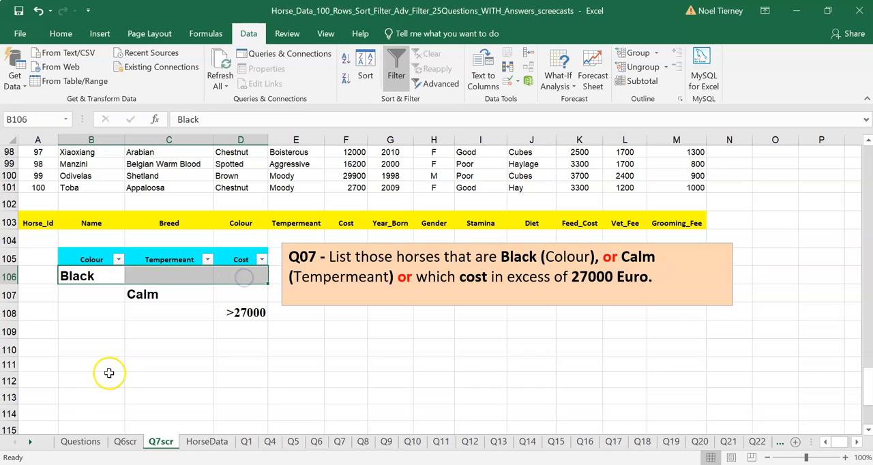